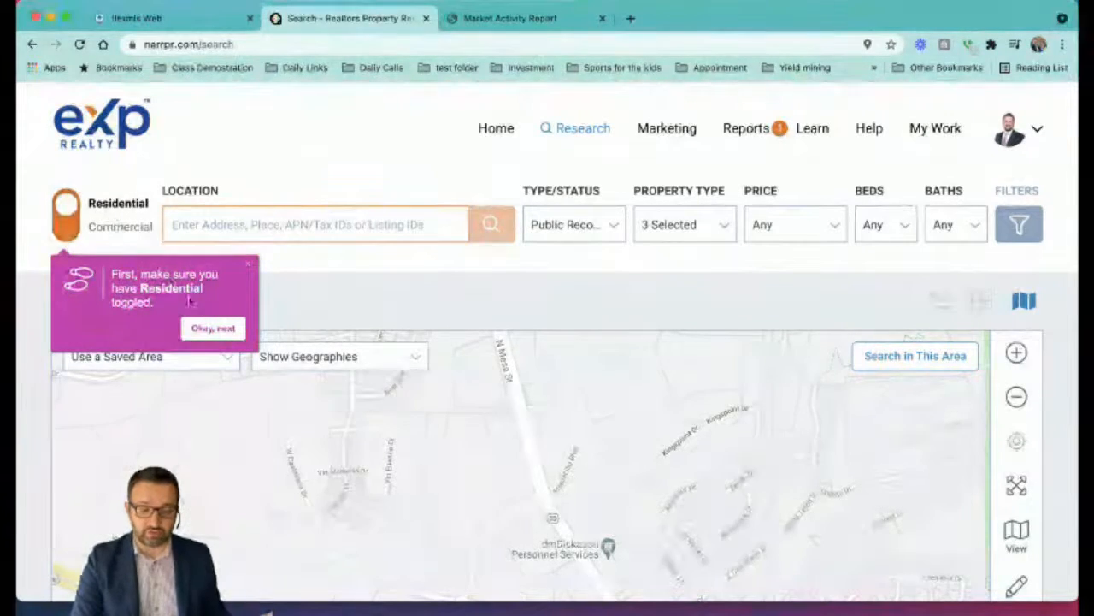
Search residential properties using the recent search for Chaparral Park North in El Paso, TX, and look over the map results
{"action": "left_click", "coordinate": [213, 328]}
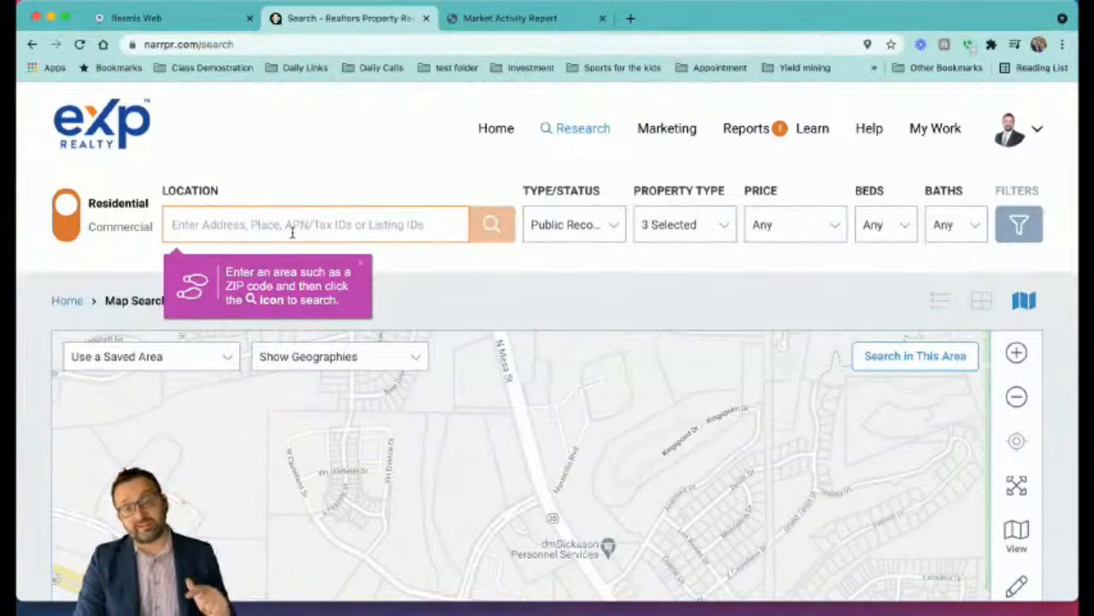
{"action": "left_click", "coordinate": [291, 229]}
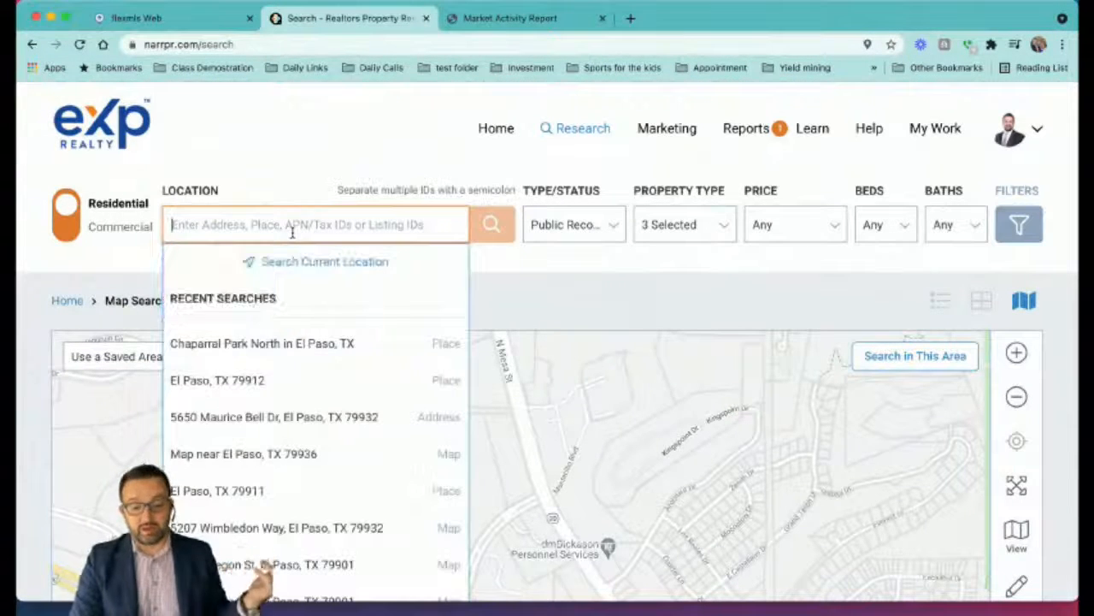
{"action": "left_click", "coordinate": [344, 343]}
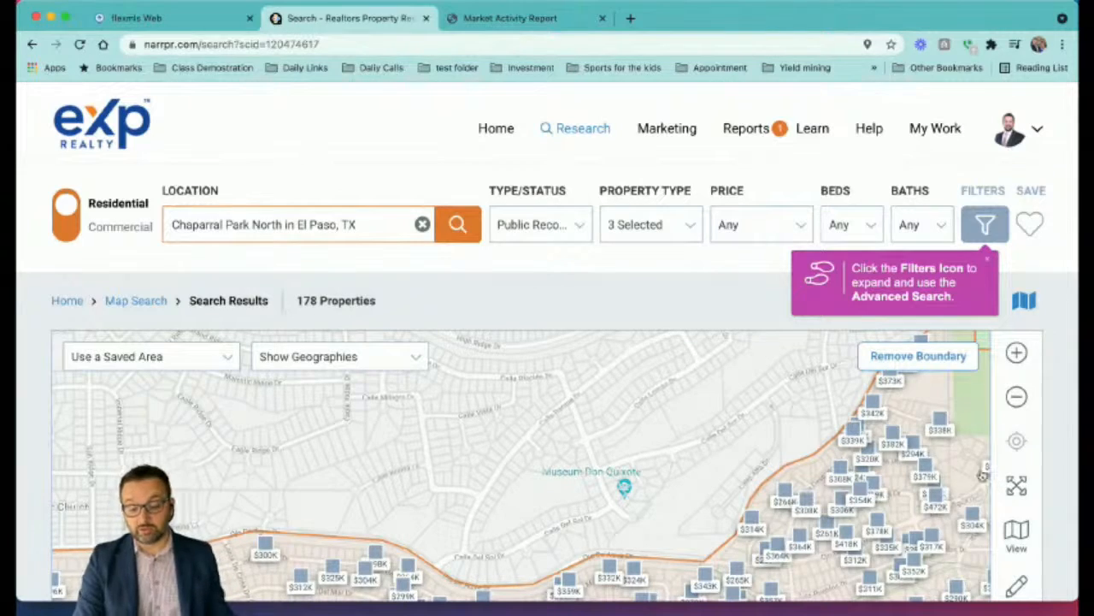
{"action": "scroll", "coordinate": [1076, 421], "scroll_direction": "down", "scroll_amount": 3}
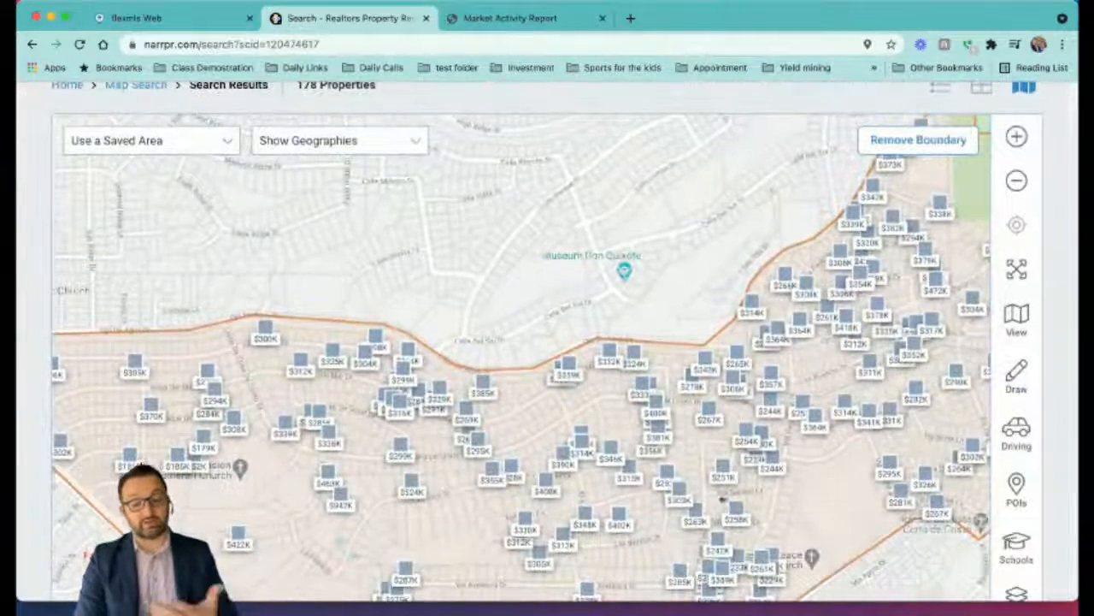
{"action": "scroll", "coordinate": [840, 345], "scroll_direction": "up", "scroll_amount": 3}
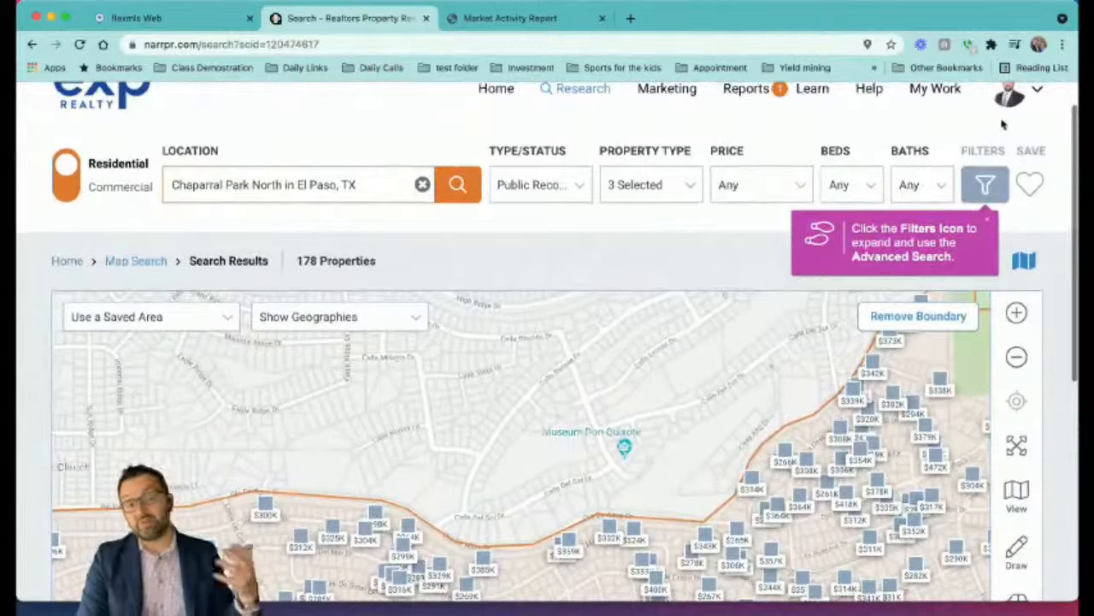
Go through the advanced search filters with Public Records and Owner Occupied kept selected, and update the search
{"action": "left_click", "coordinate": [1001, 185]}
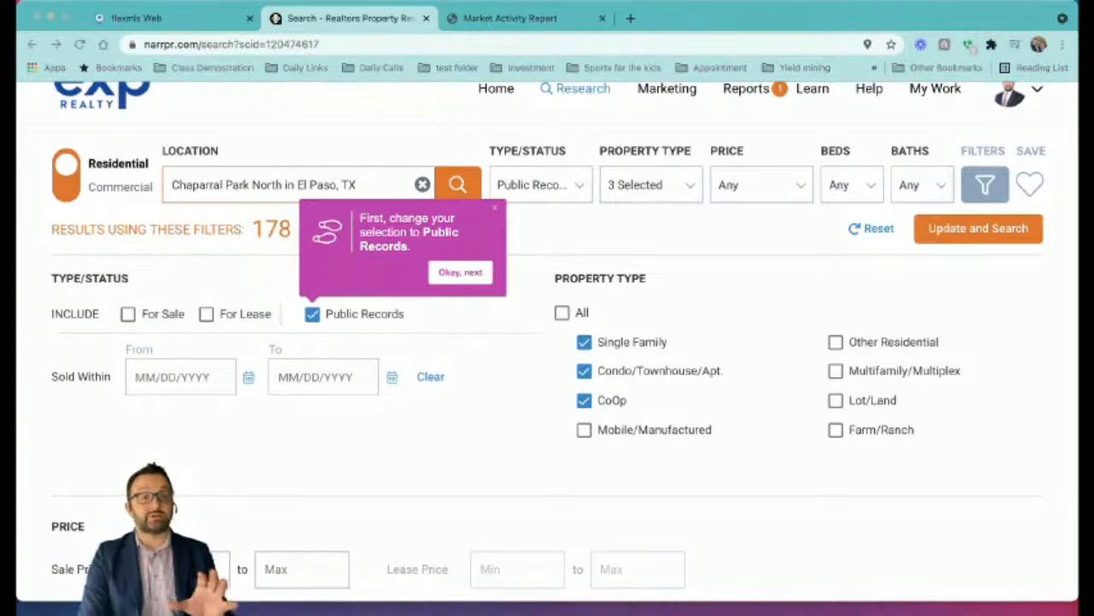
{"action": "left_click", "coordinate": [465, 473]}
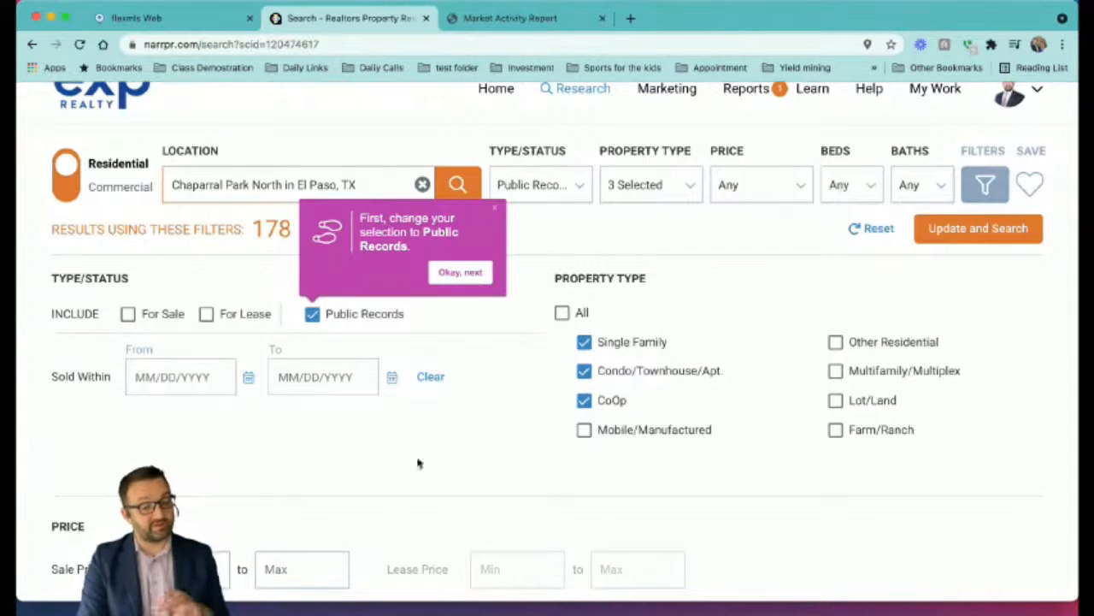
{"action": "left_click", "coordinate": [460, 274]}
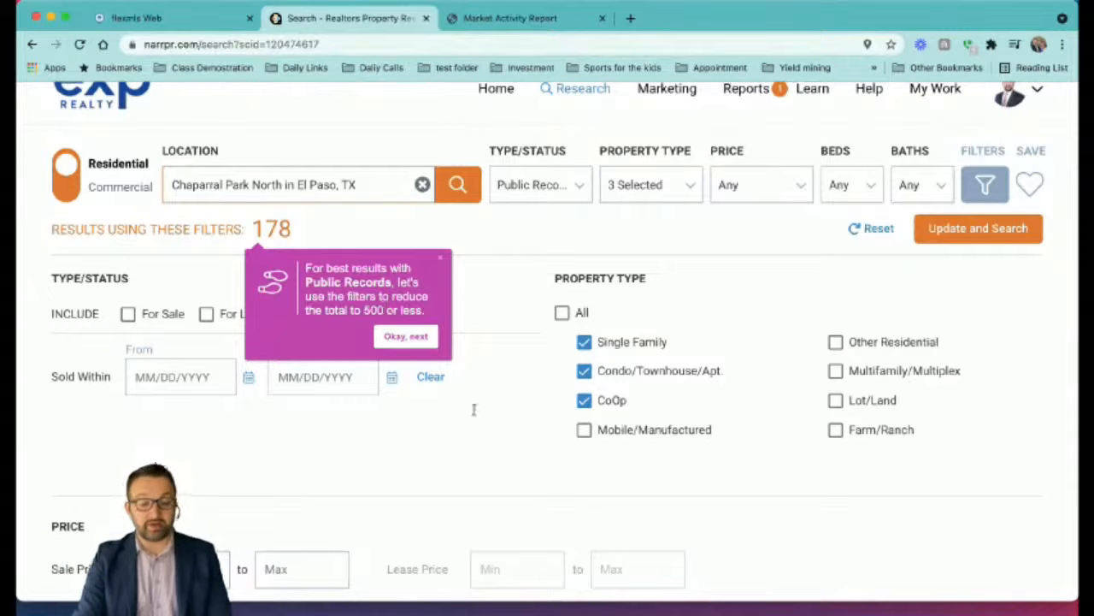
{"action": "left_click", "coordinate": [404, 335]}
{"action": "scroll", "coordinate": [402, 336], "scroll_direction": "down", "scroll_amount": 10}
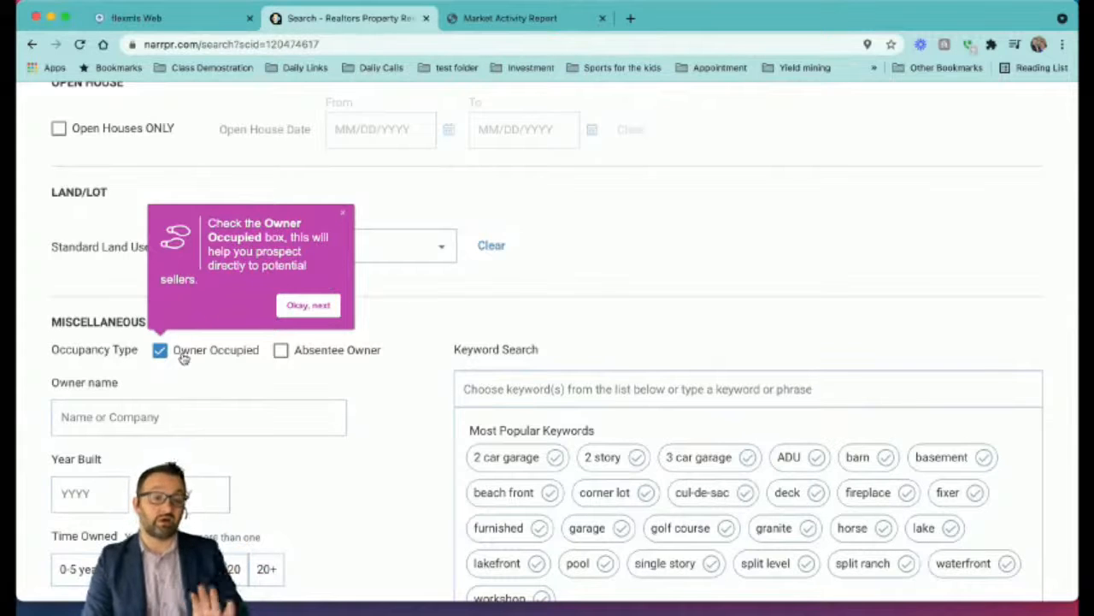
{"action": "left_click", "coordinate": [310, 305]}
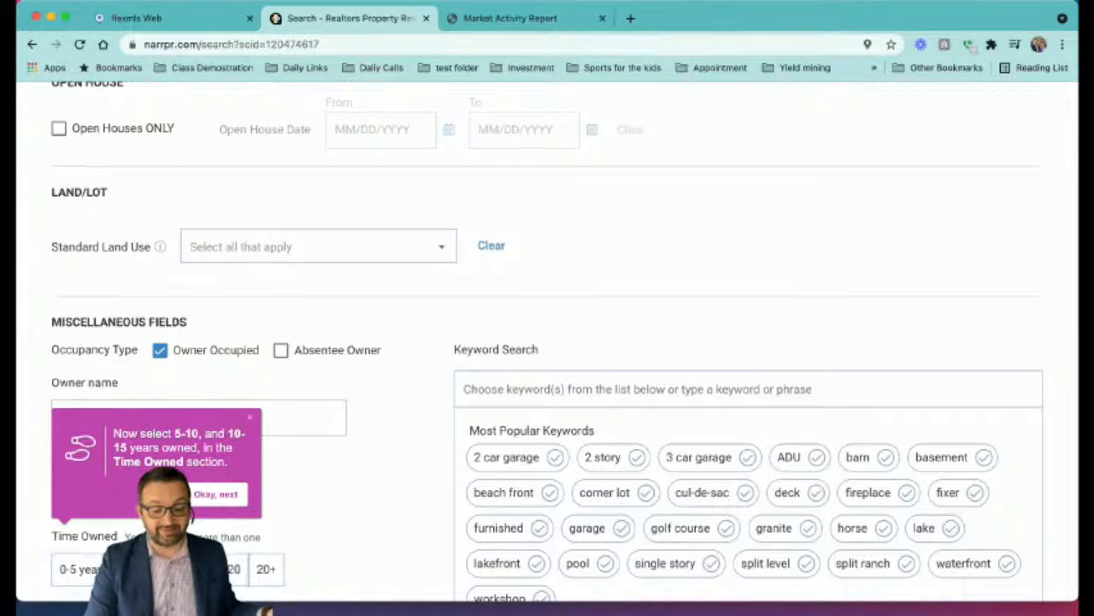
{"action": "left_click", "coordinate": [216, 495]}
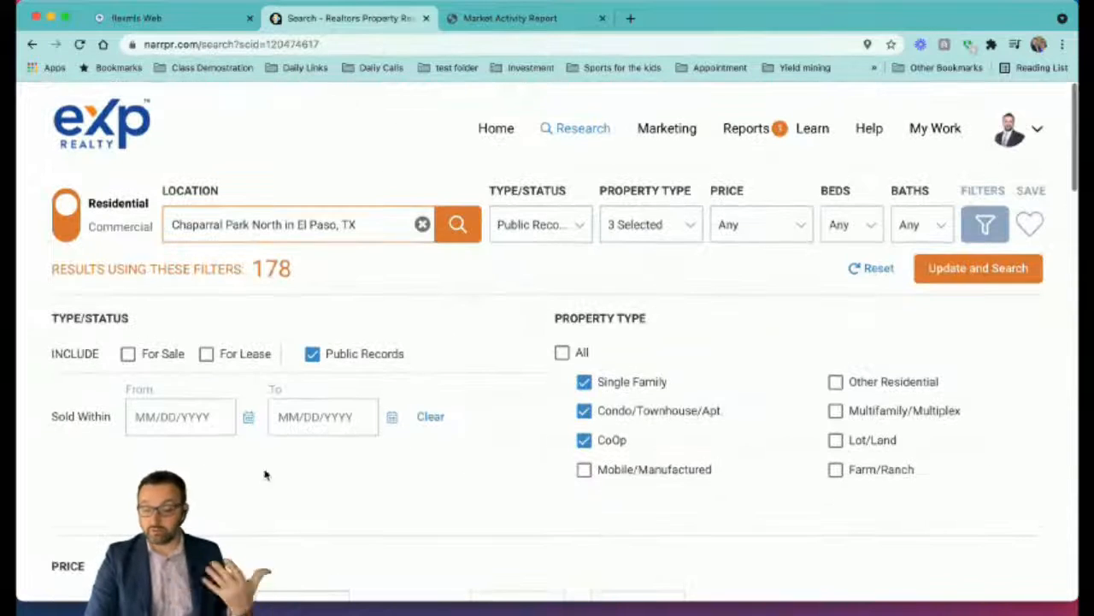
{"action": "left_click", "coordinate": [977, 269]}
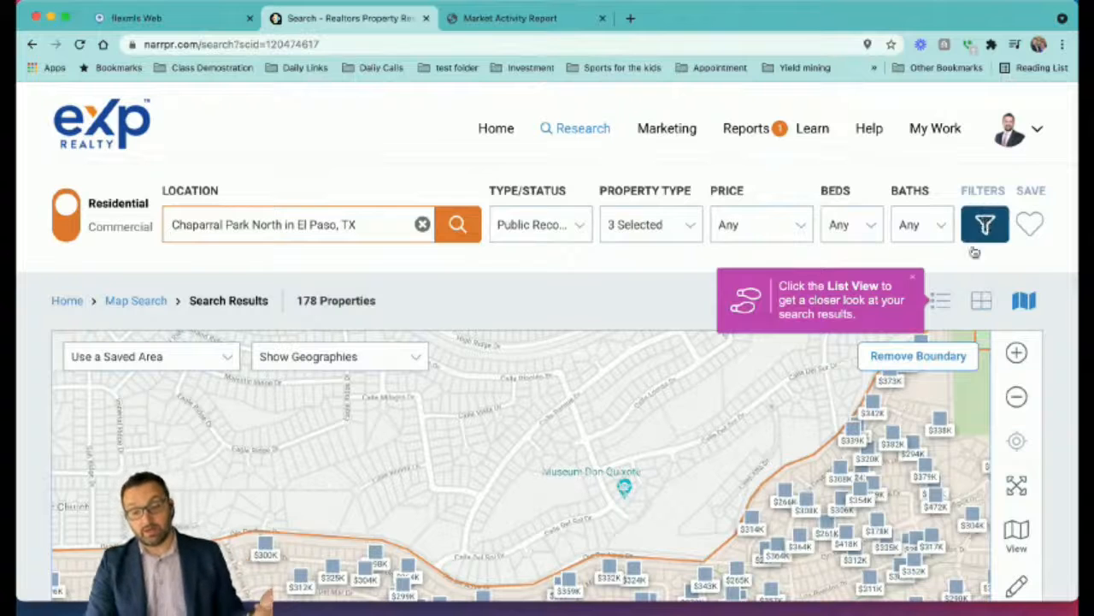
Try the different result views and leave the search results displayed as a list
{"action": "left_click", "coordinate": [942, 301]}
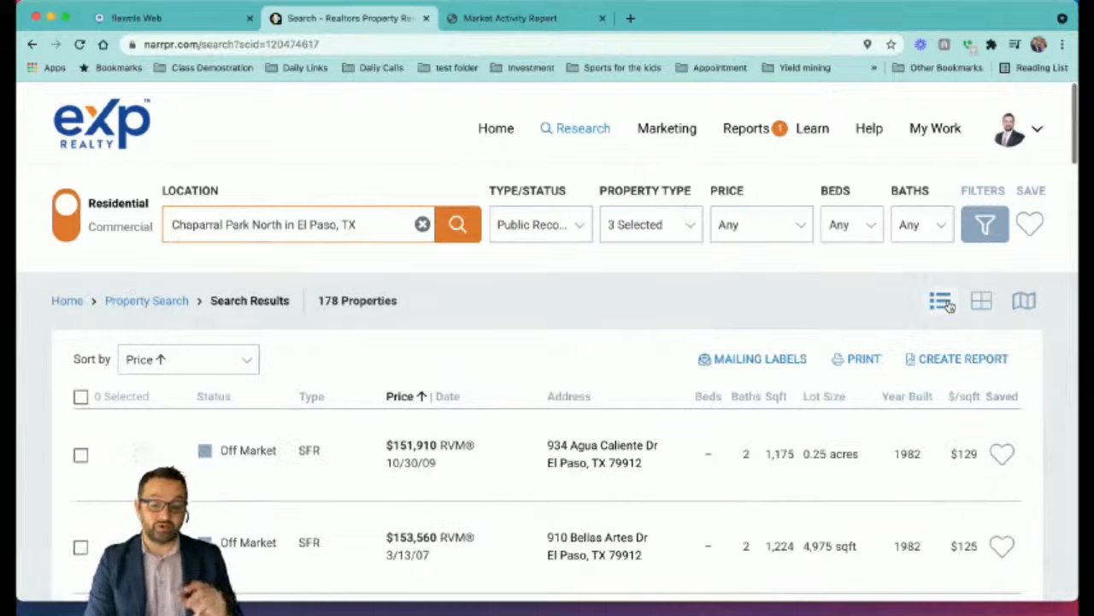
{"action": "left_click", "coordinate": [980, 303]}
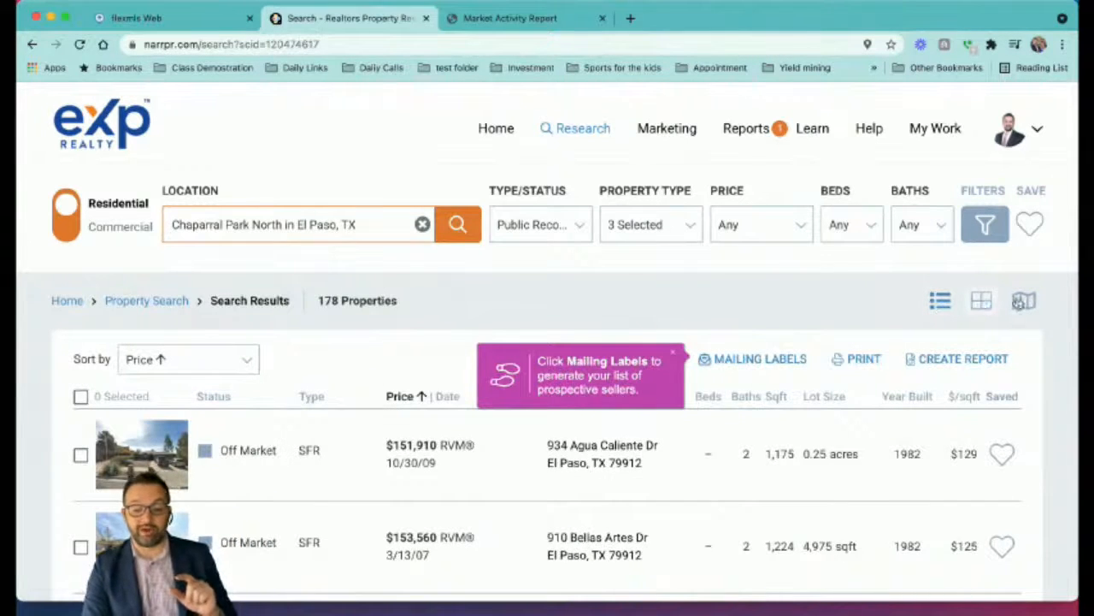
{"action": "left_click", "coordinate": [1029, 303]}
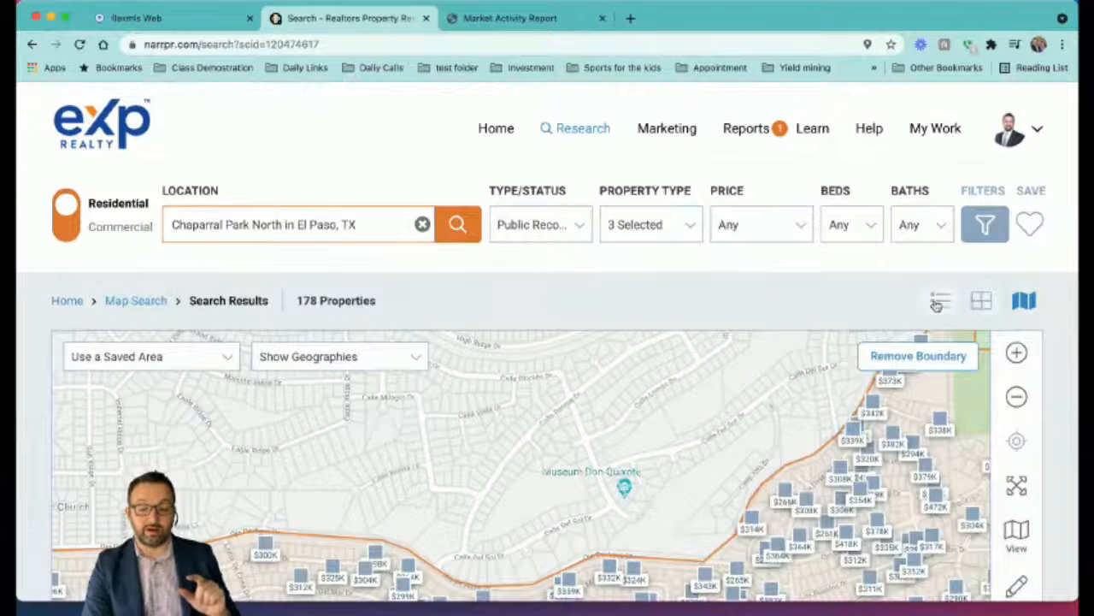
{"action": "left_click", "coordinate": [939, 302]}
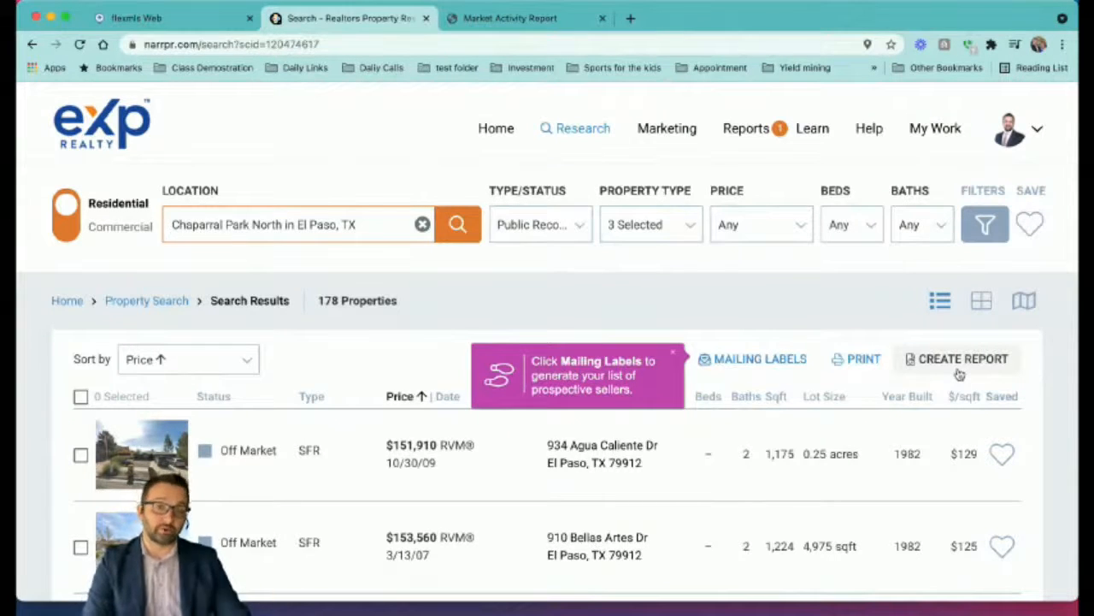
Open the mailing labels export for the search results and choose CSV as the layout
{"action": "left_click", "coordinate": [772, 360]}
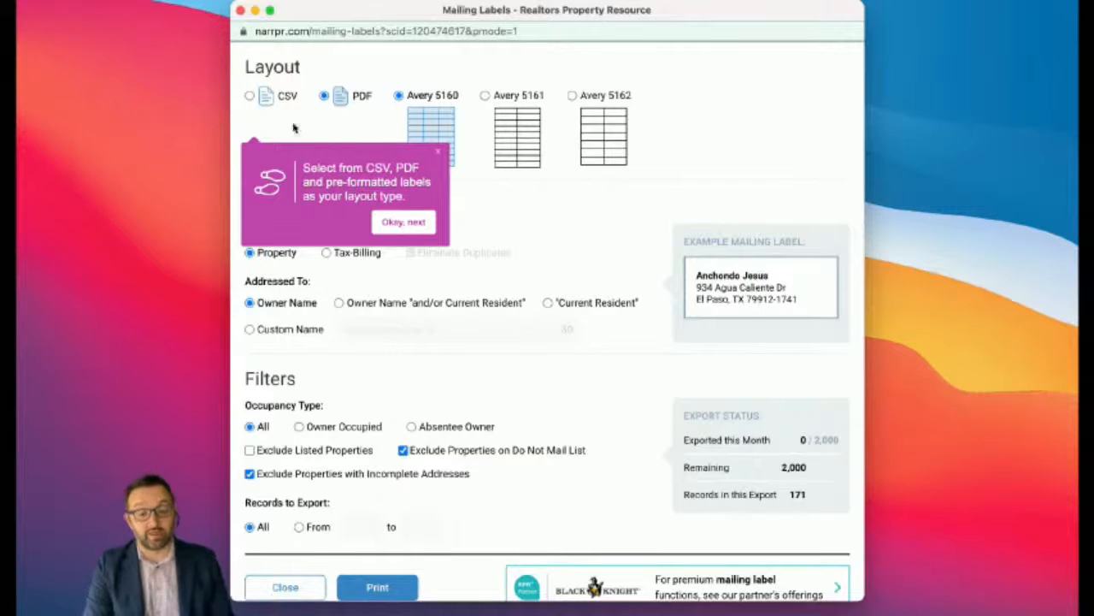
{"action": "left_click", "coordinate": [250, 95]}
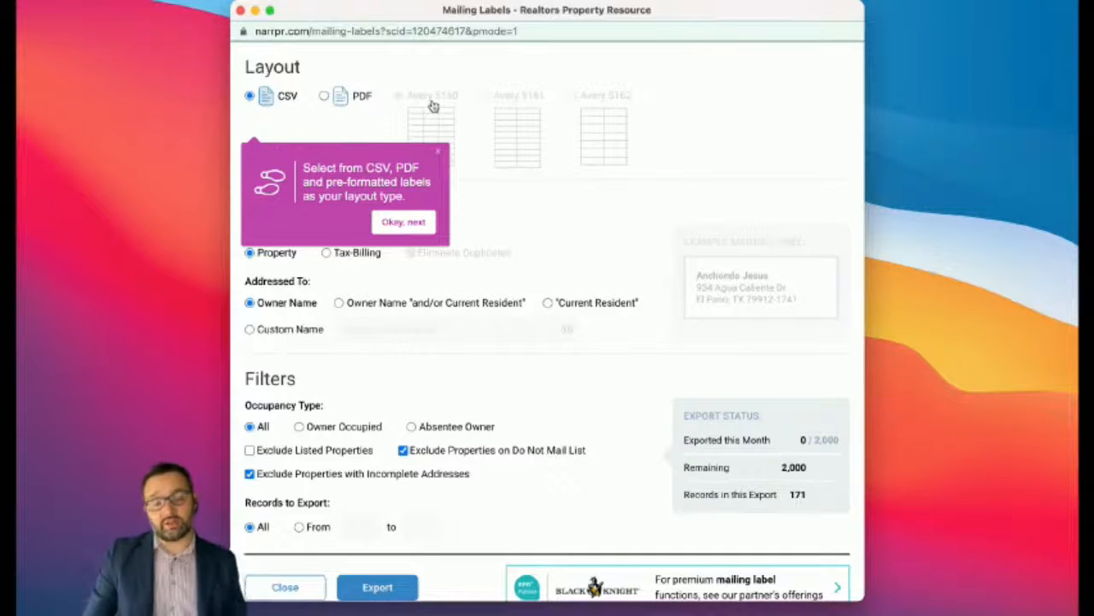
{"action": "left_click", "coordinate": [413, 224]}
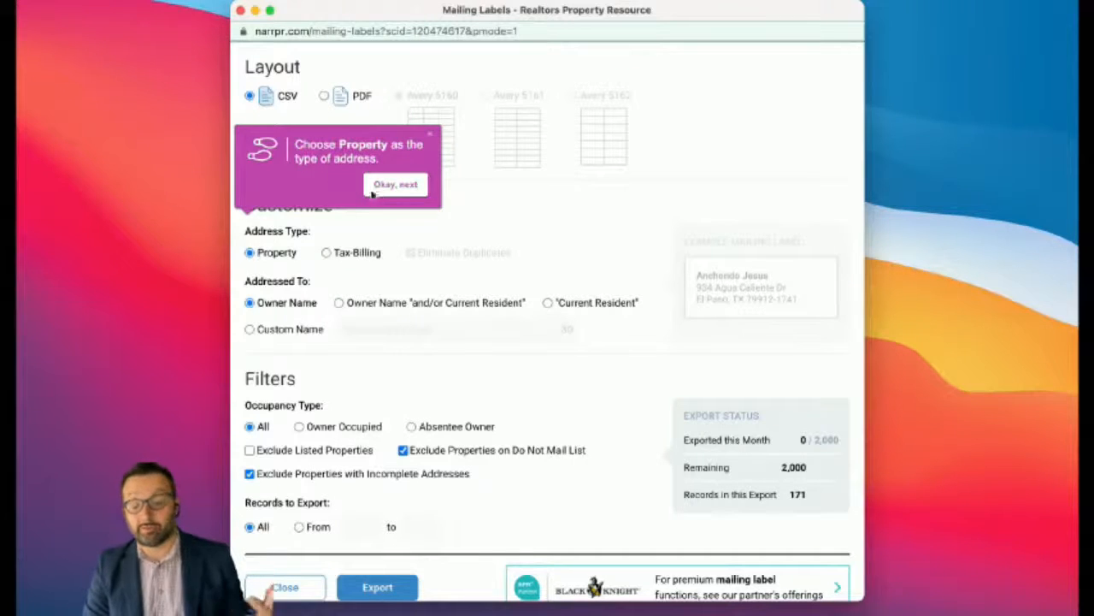
Set the mailing address type to Tax-Billing and address the labels to Owner Name
{"action": "left_click", "coordinate": [327, 254]}
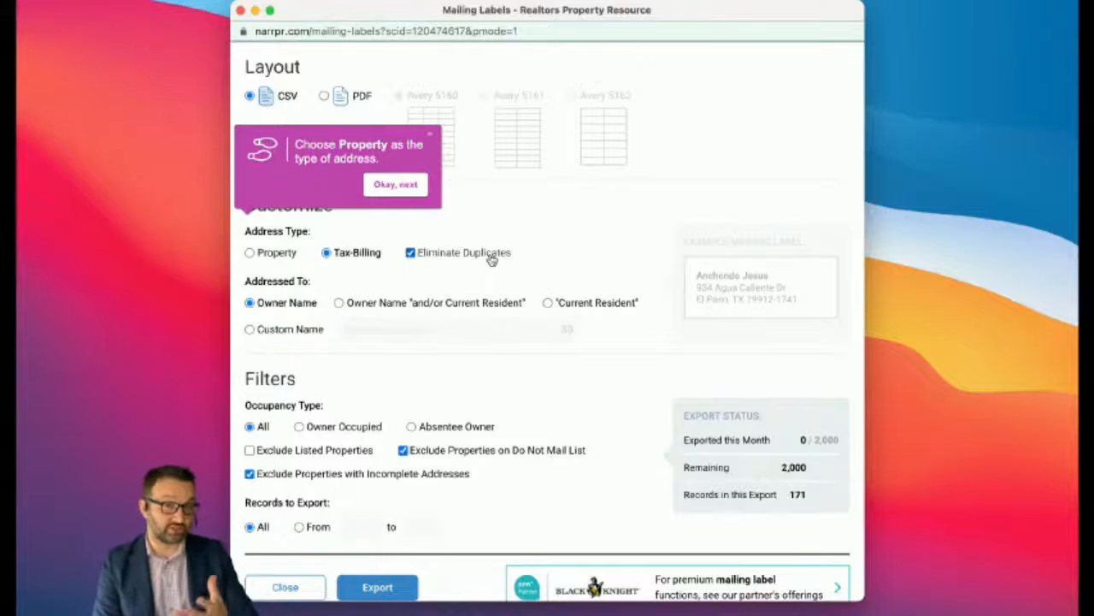
{"action": "left_click", "coordinate": [392, 188]}
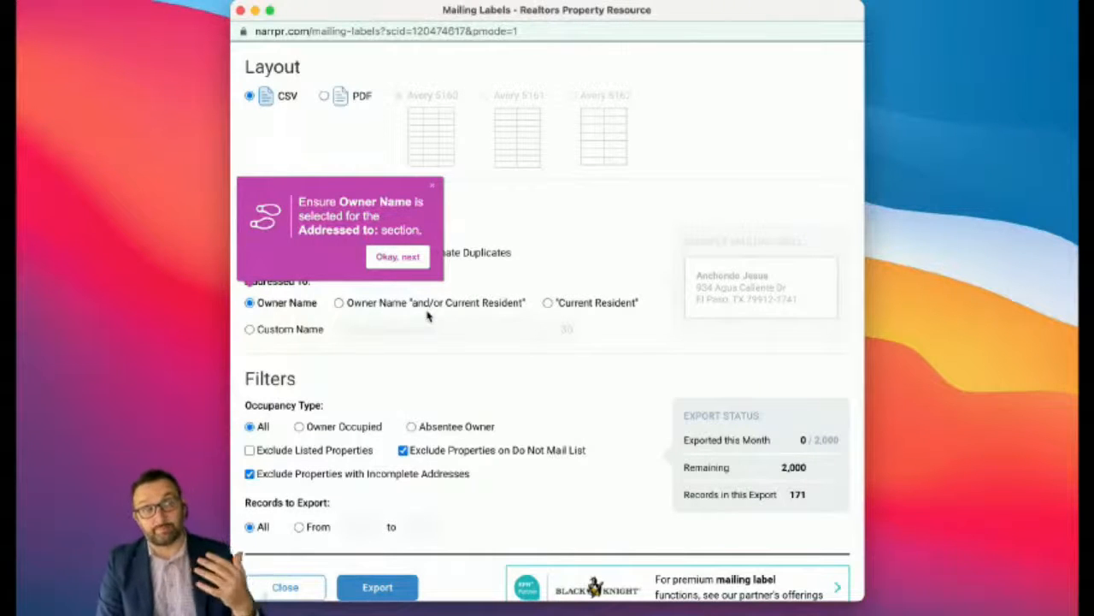
{"action": "left_click", "coordinate": [339, 303]}
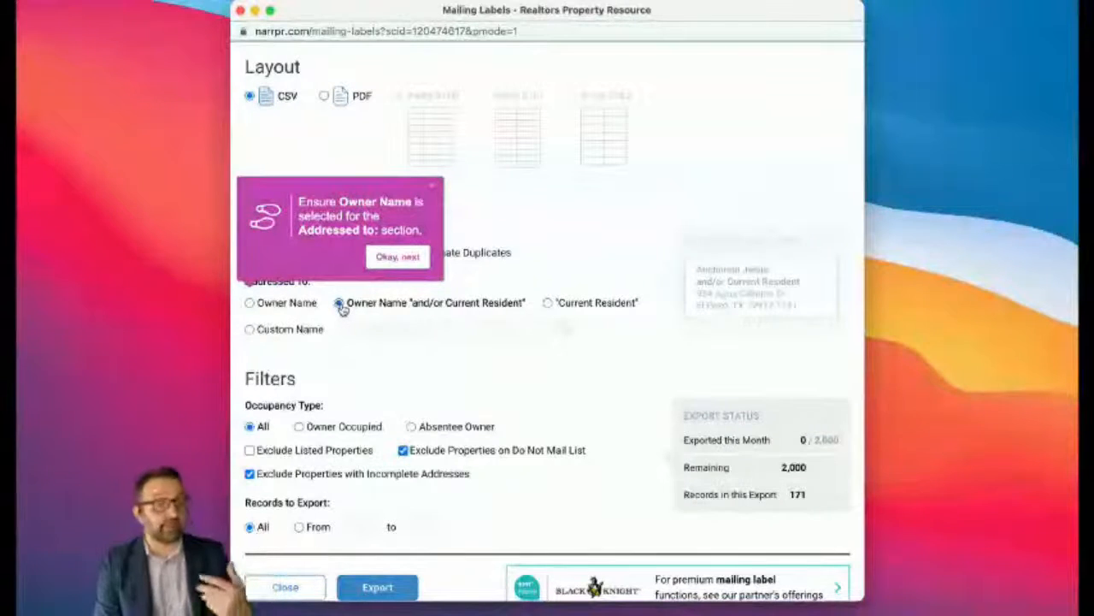
{"action": "left_click", "coordinate": [250, 303]}
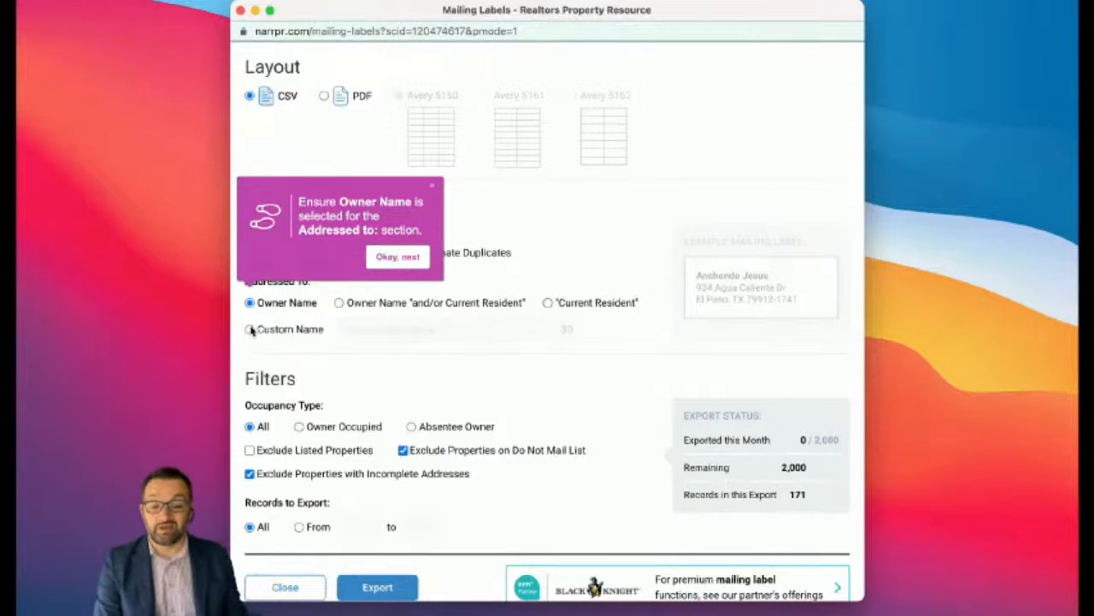
{"action": "left_click", "coordinate": [397, 257]}
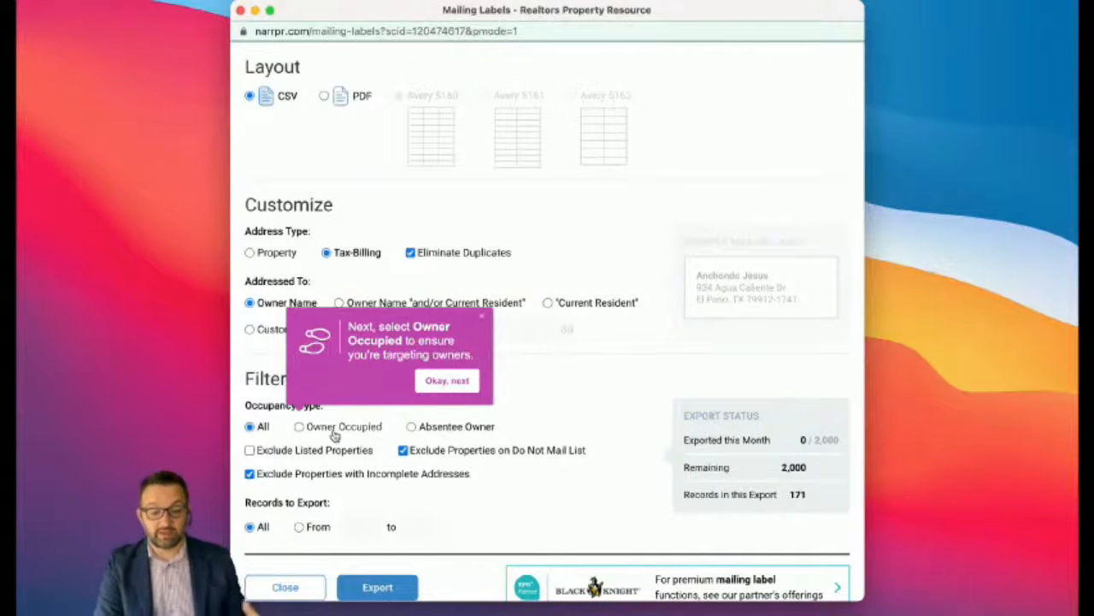
Filter the mailing labels to Owner Occupied properties, go through the remaining guide notes, and close the window without exporting
{"action": "left_click", "coordinate": [300, 426]}
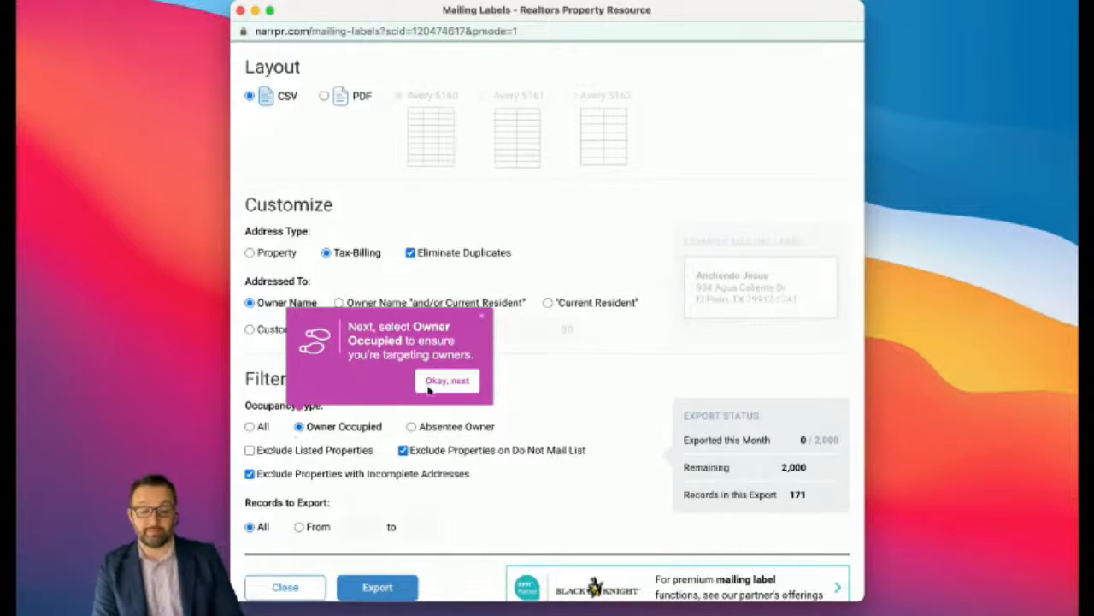
{"action": "left_click", "coordinate": [461, 384]}
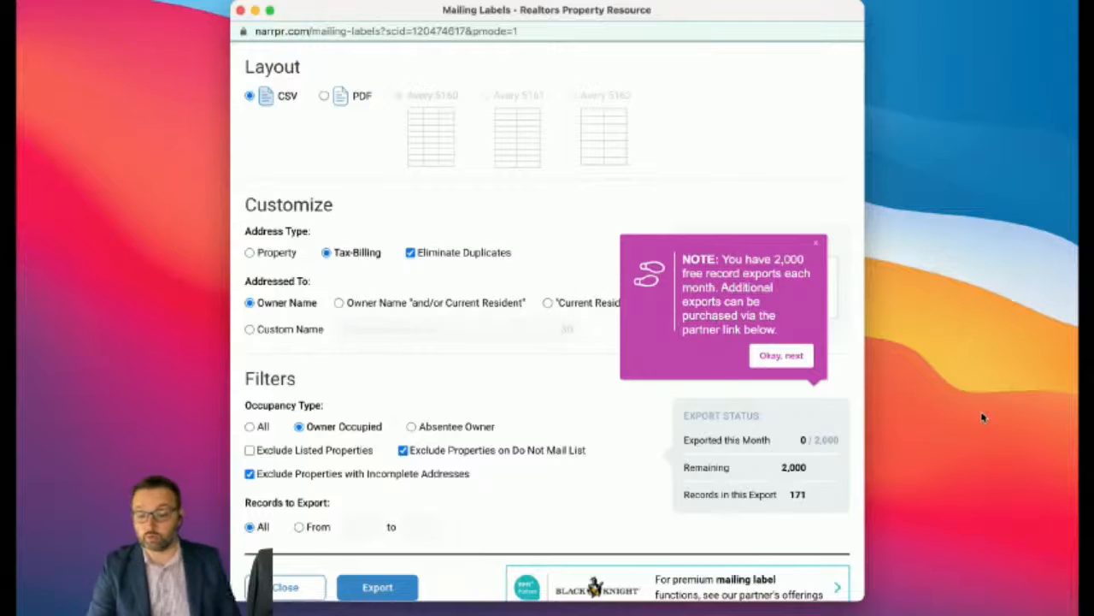
{"action": "left_click", "coordinate": [780, 357]}
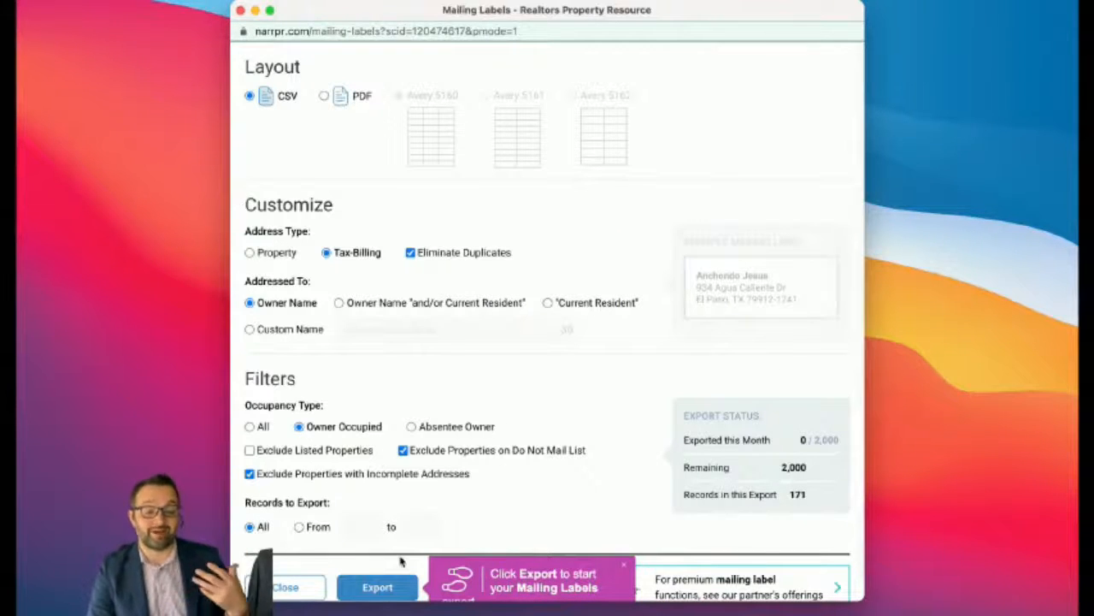
{"action": "left_click", "coordinate": [240, 12]}
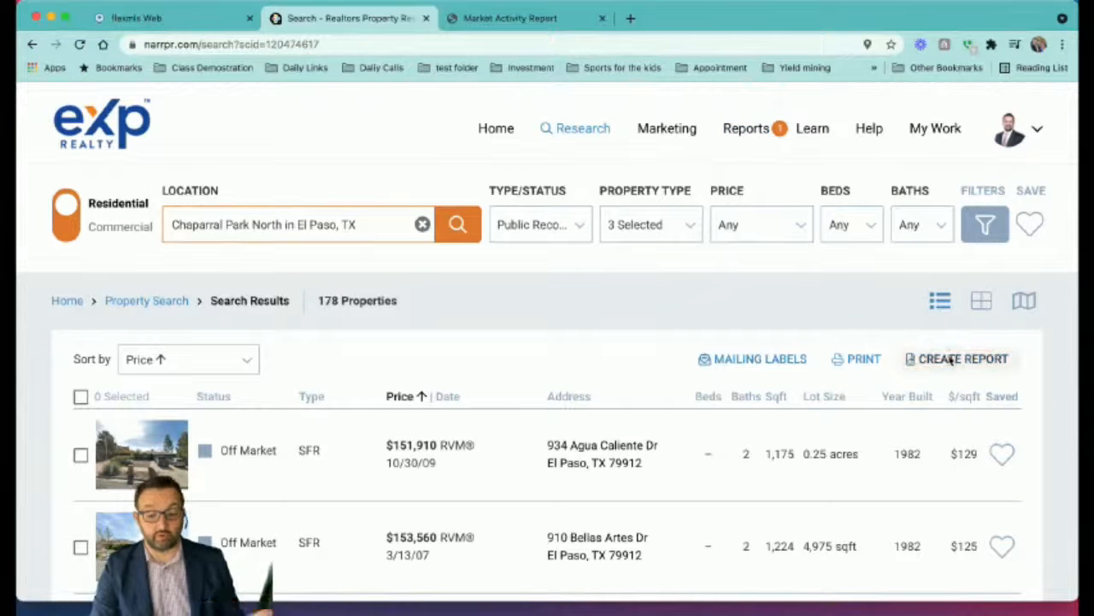
Start a report from the search results and expand the Market Activity report to review its elements and change settings
{"action": "left_click", "coordinate": [750, 130]}
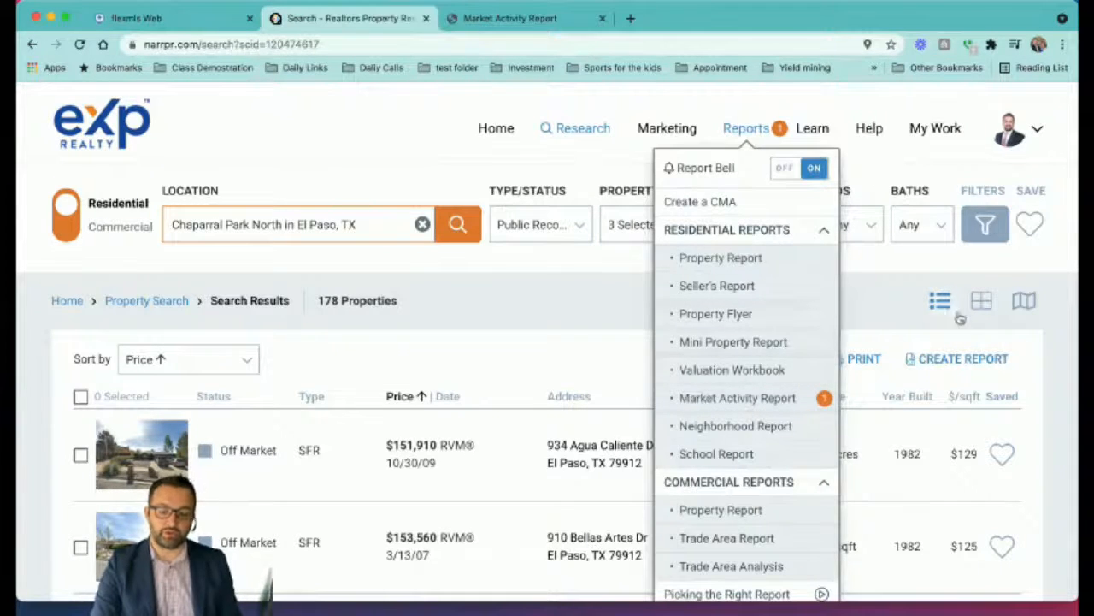
{"action": "left_click", "coordinate": [975, 369]}
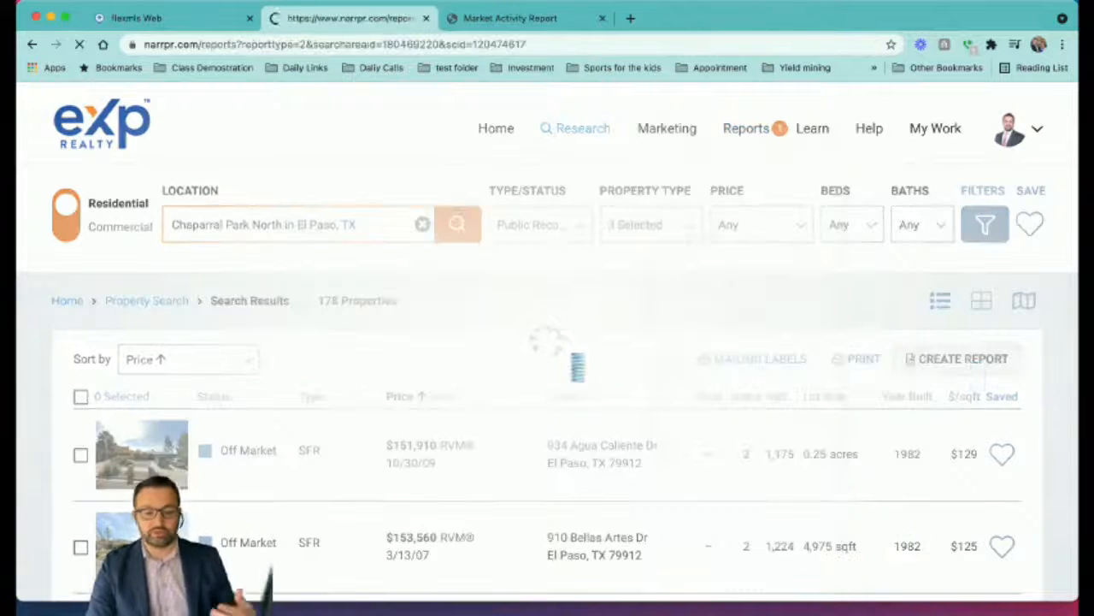
{"action": "scroll", "coordinate": [255, 379], "scroll_direction": "down", "scroll_amount": 10}
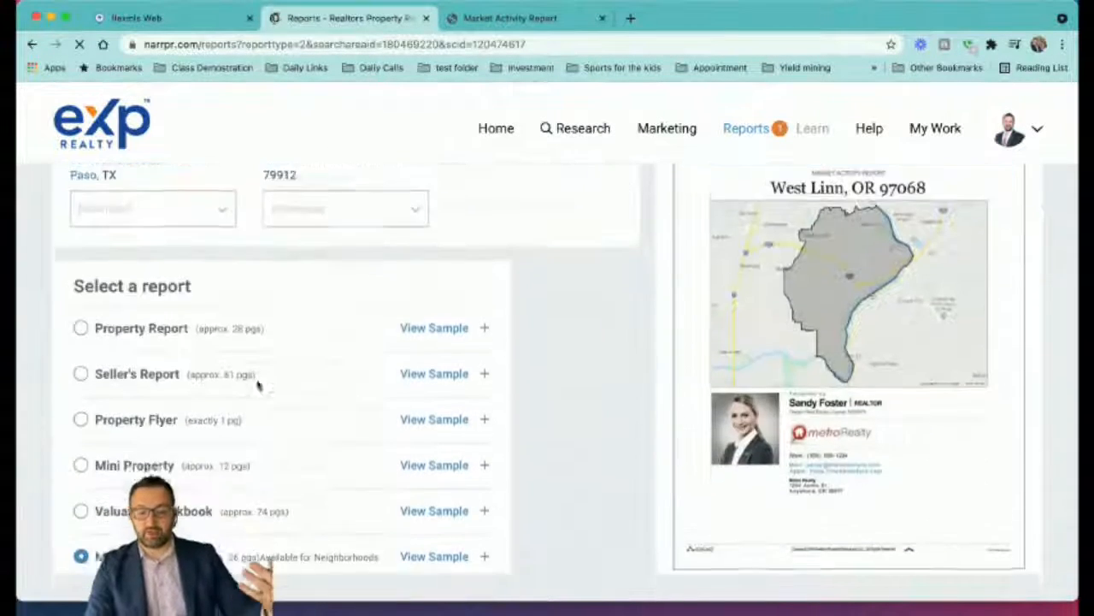
{"action": "scroll", "coordinate": [389, 436], "scroll_direction": "up", "scroll_amount": 5}
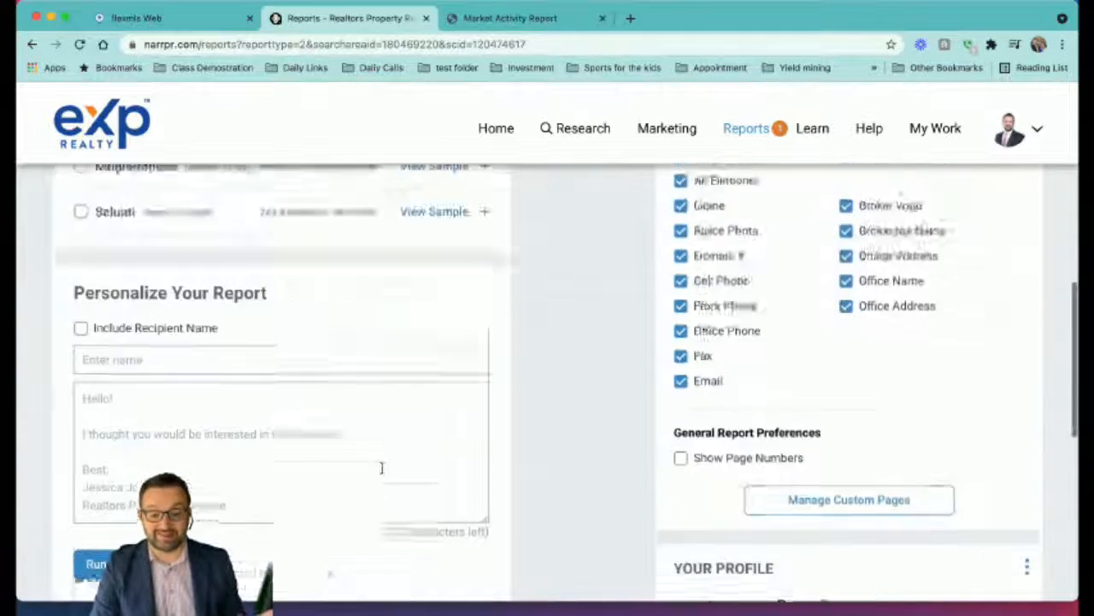
{"action": "left_click", "coordinate": [484, 340]}
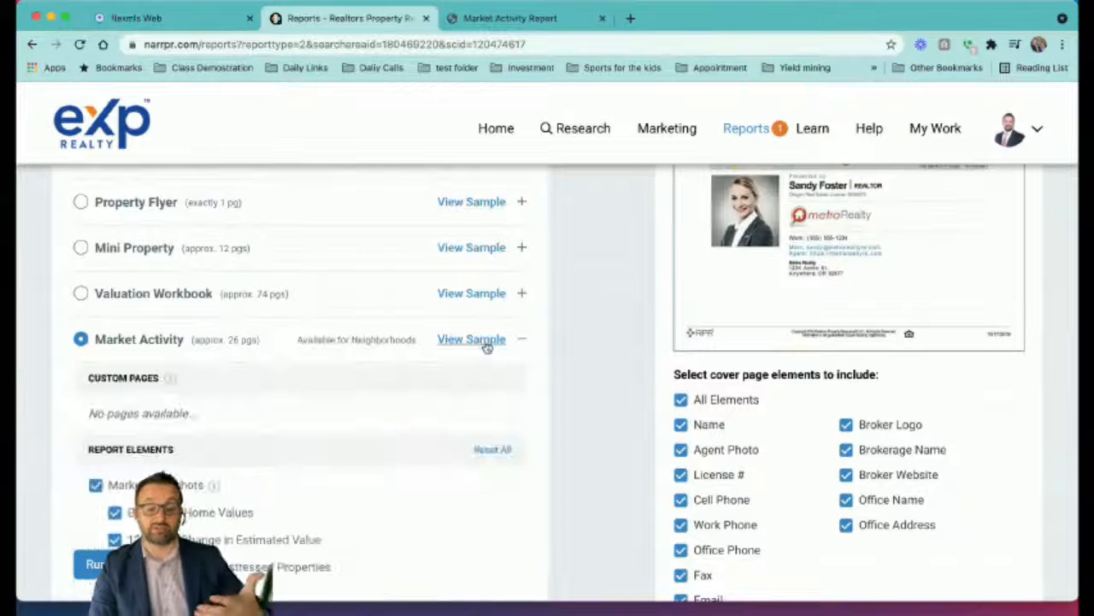
{"action": "scroll", "coordinate": [371, 466], "scroll_direction": "down", "scroll_amount": 2}
{"action": "scroll", "coordinate": [371, 466], "scroll_direction": "down", "scroll_amount": 3}
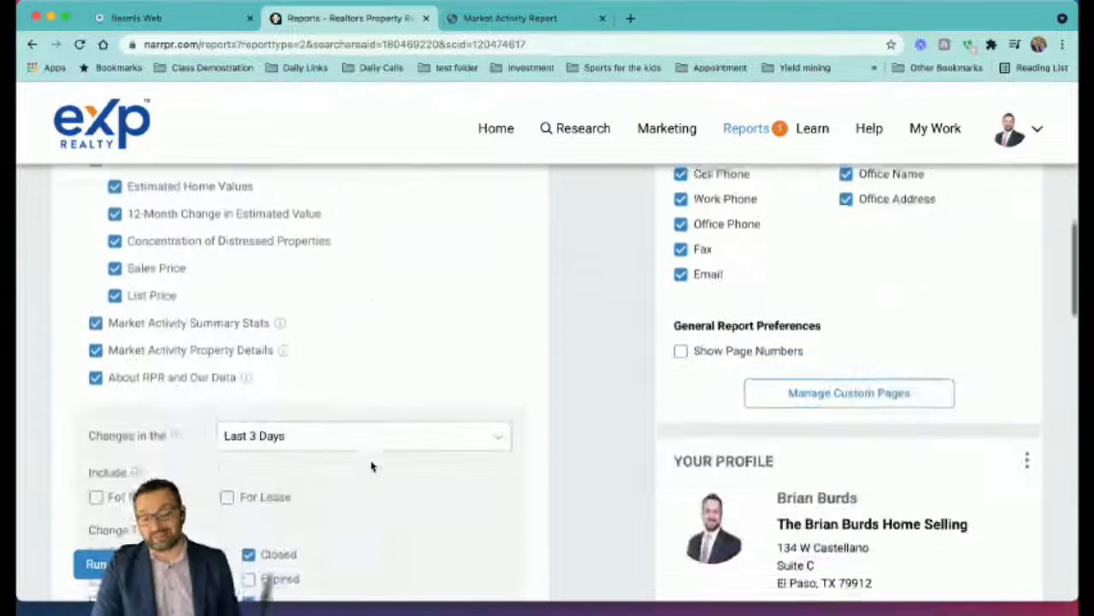
{"action": "scroll", "coordinate": [303, 246], "scroll_direction": "up", "scroll_amount": 1}
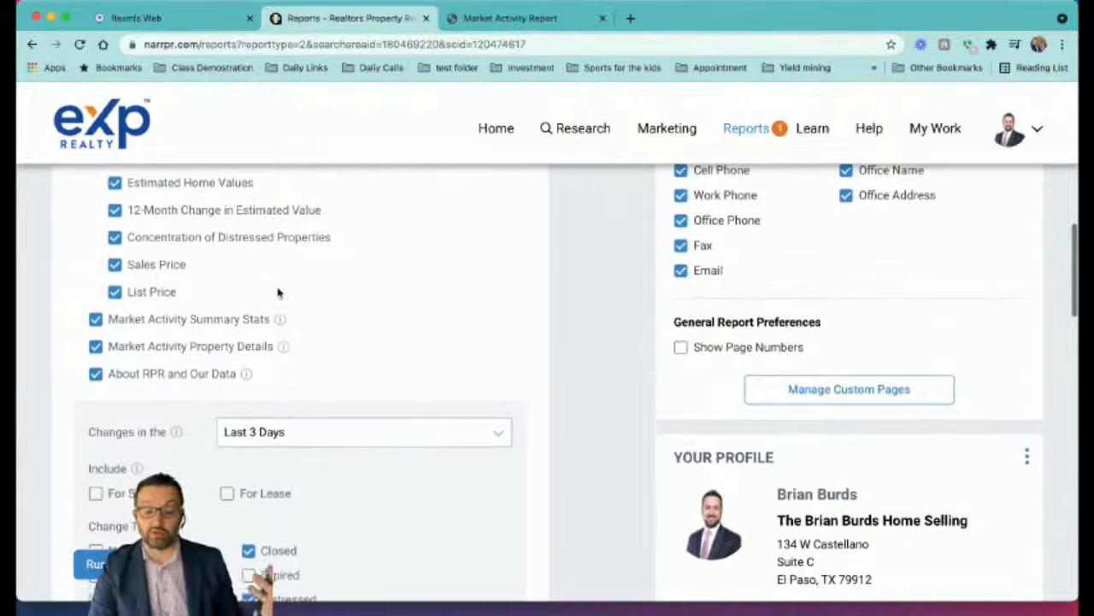
Read the explanation of Market Activity Summary Stats and select the residential Market Activity report from the available report types
{"action": "mouse_move", "coordinate": [280, 321]}
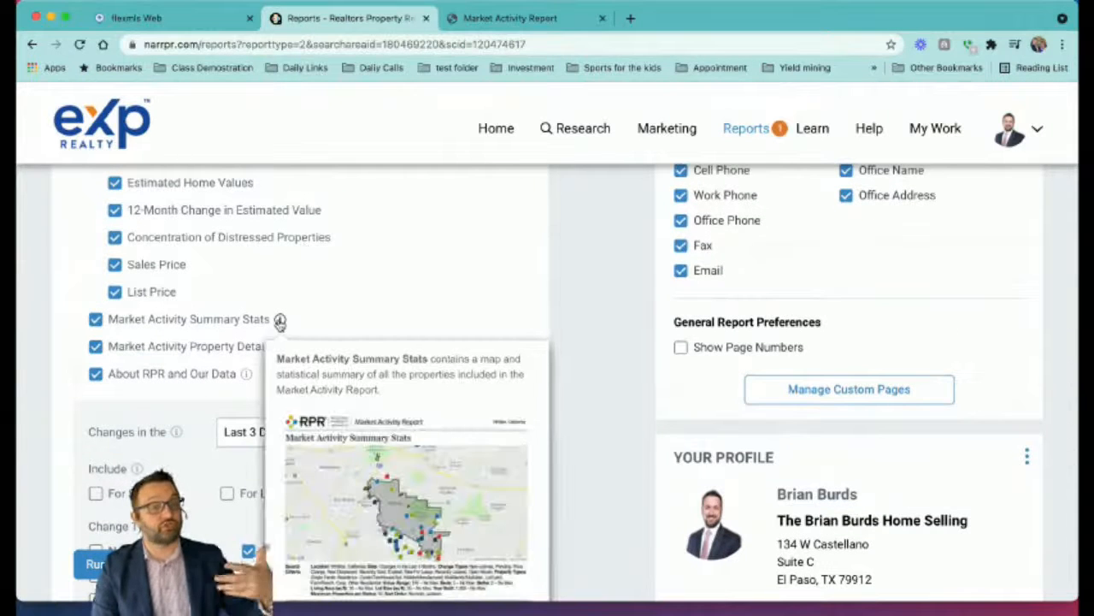
{"action": "scroll", "coordinate": [604, 214], "scroll_direction": "up", "scroll_amount": 10}
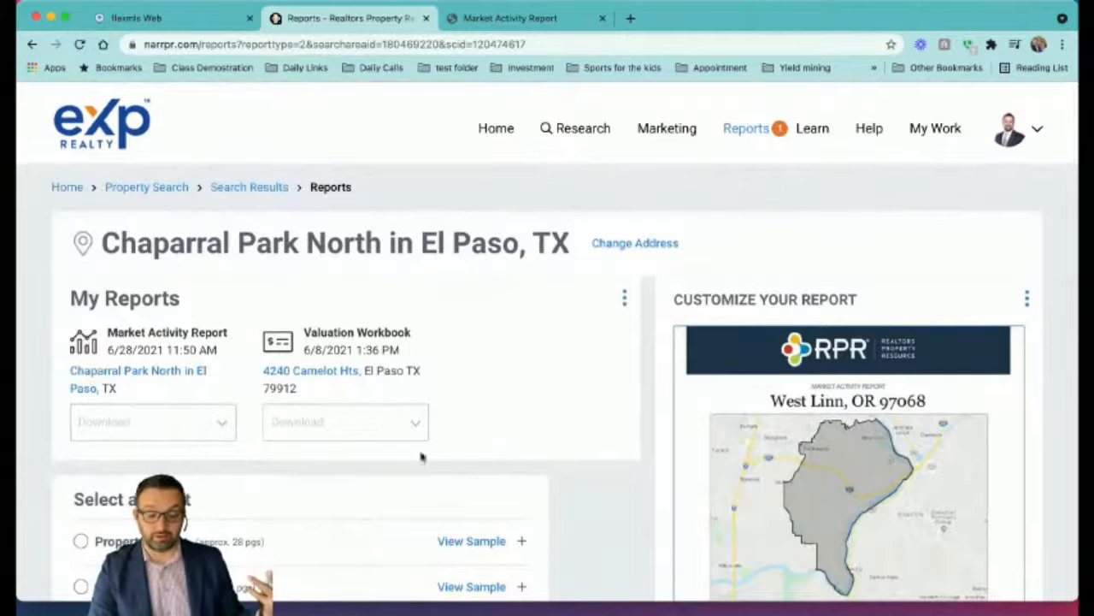
{"action": "left_click", "coordinate": [752, 136]}
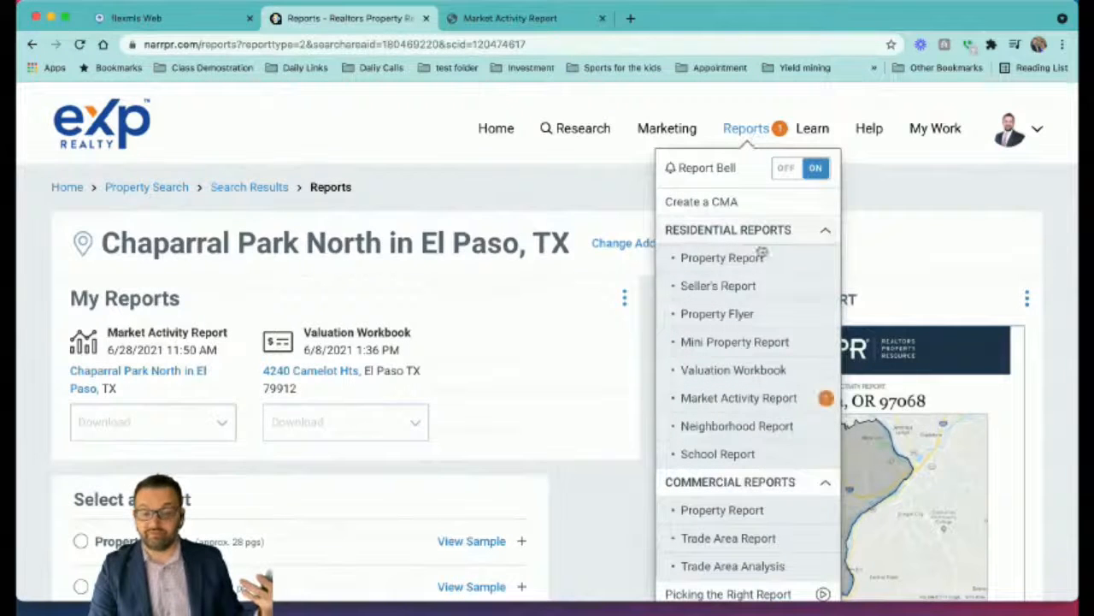
{"action": "left_click", "coordinate": [763, 400]}
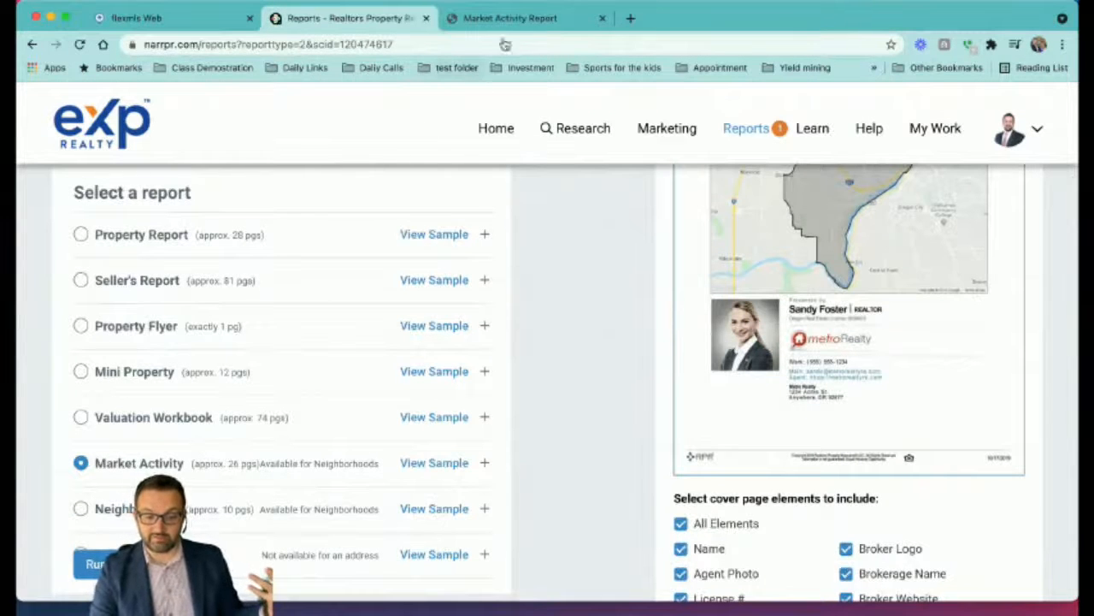
Open the generated Market Activity Report for Chaparral Park North and review its cover page and Estimated Home Values snapshot
{"action": "left_click", "coordinate": [542, 27]}
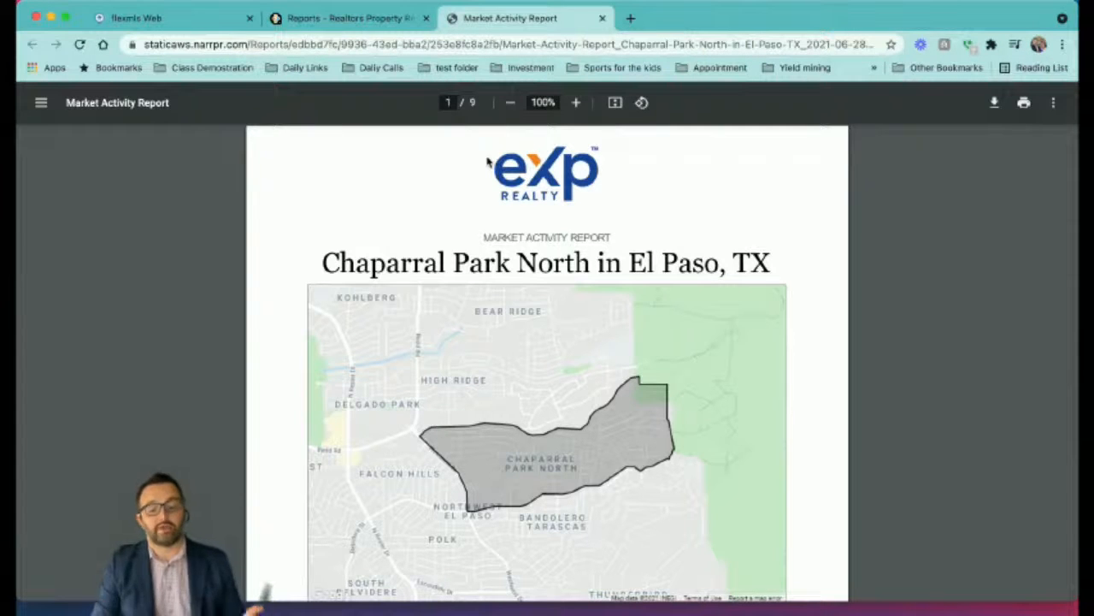
{"action": "scroll", "coordinate": [479, 345], "scroll_direction": "down", "scroll_amount": 6}
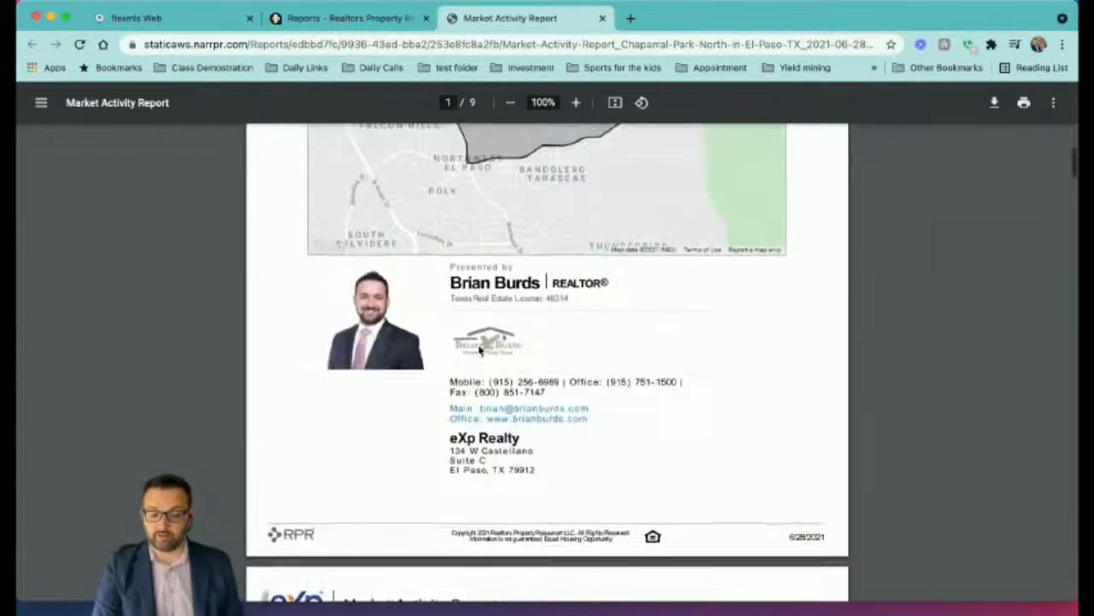
{"action": "scroll", "coordinate": [479, 349], "scroll_direction": "down", "scroll_amount": 5}
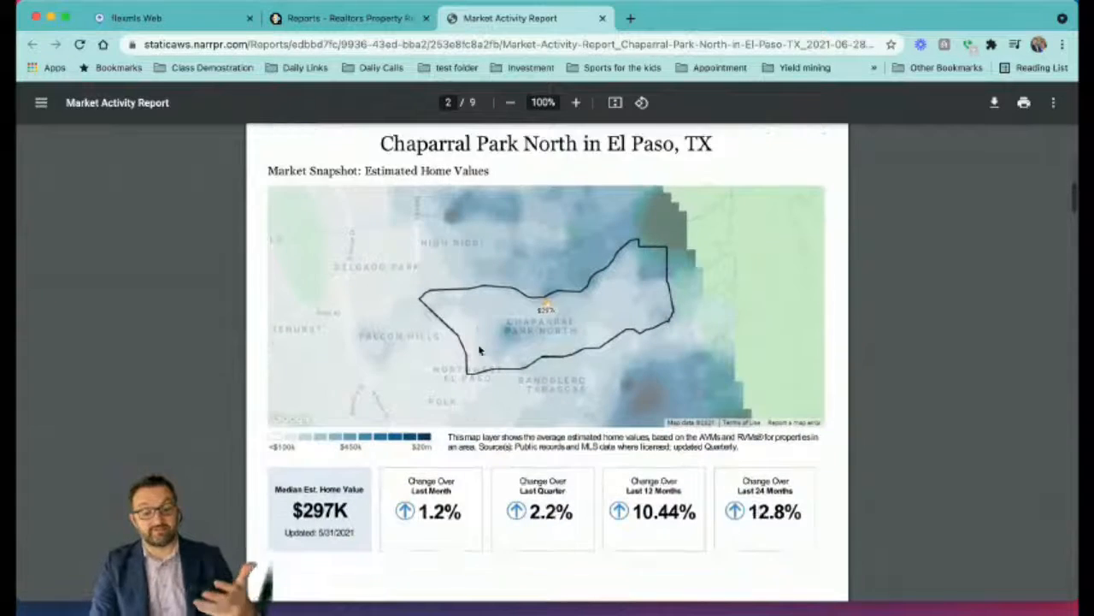
{"action": "scroll", "coordinate": [480, 350], "scroll_direction": "up", "scroll_amount": 1}
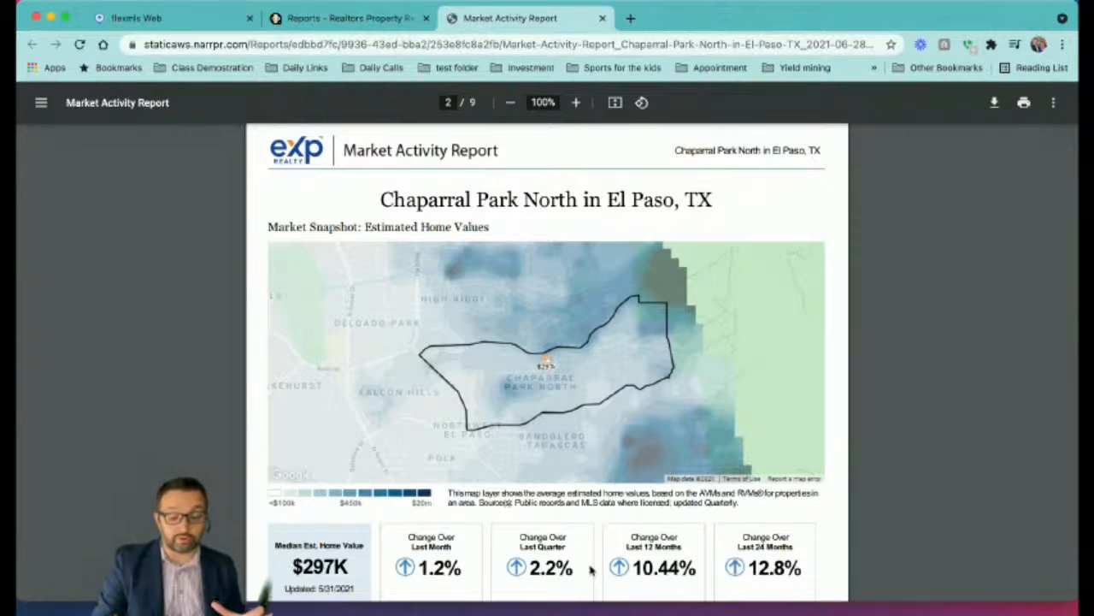
{"action": "scroll", "coordinate": [633, 331], "scroll_direction": "down", "scroll_amount": 5}
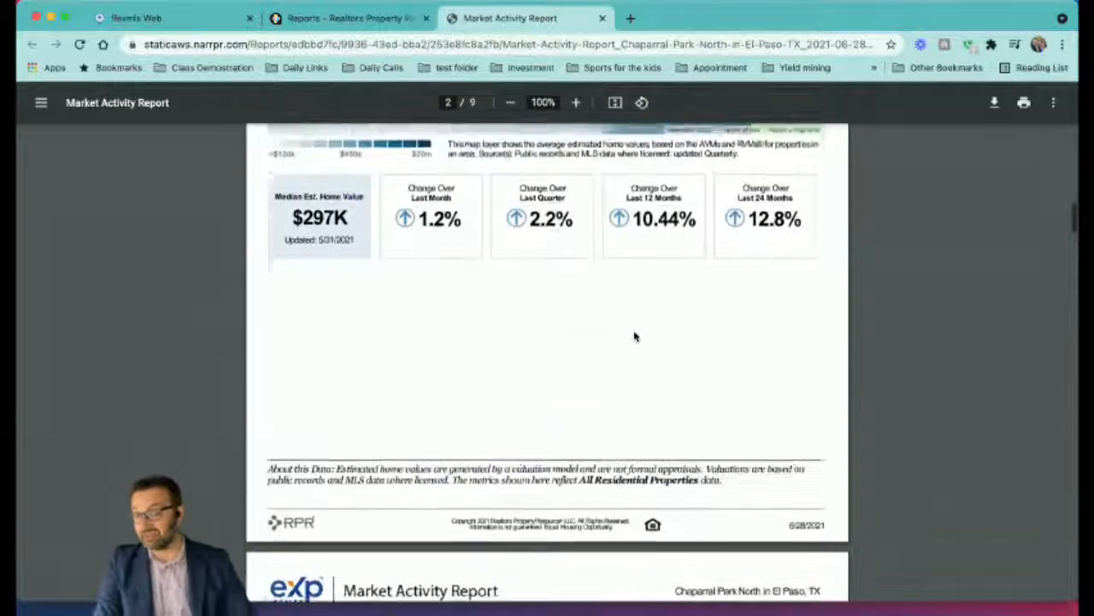
Examine the report's 12-Month Change in Estimated Value map and the value changes listed below it
{"action": "scroll", "coordinate": [634, 336], "scroll_direction": "down", "scroll_amount": 6}
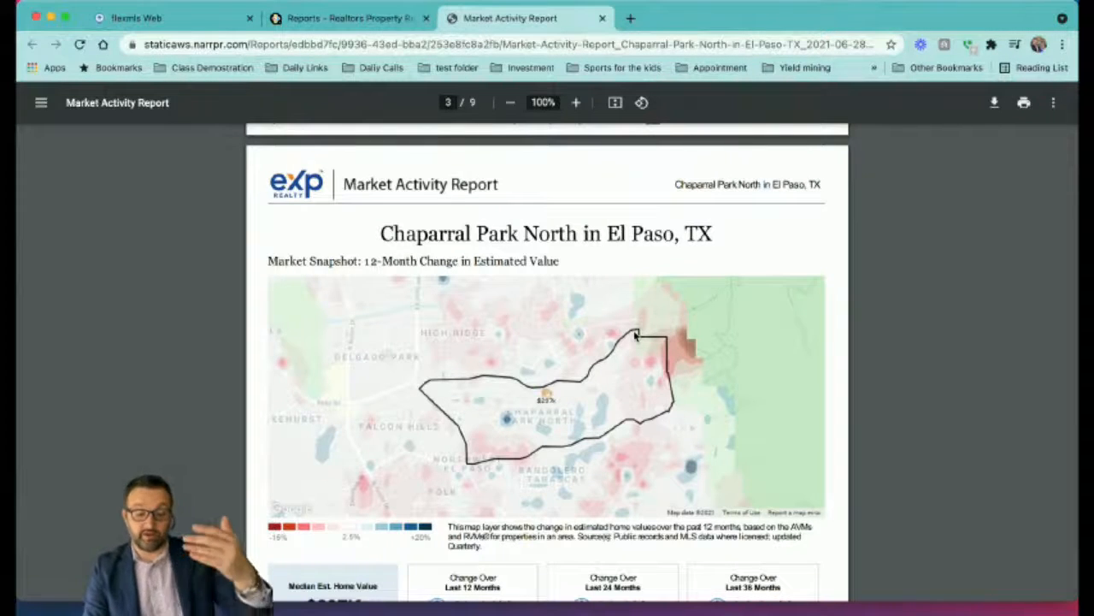
{"action": "scroll", "coordinate": [635, 336], "scroll_direction": "down", "scroll_amount": 2}
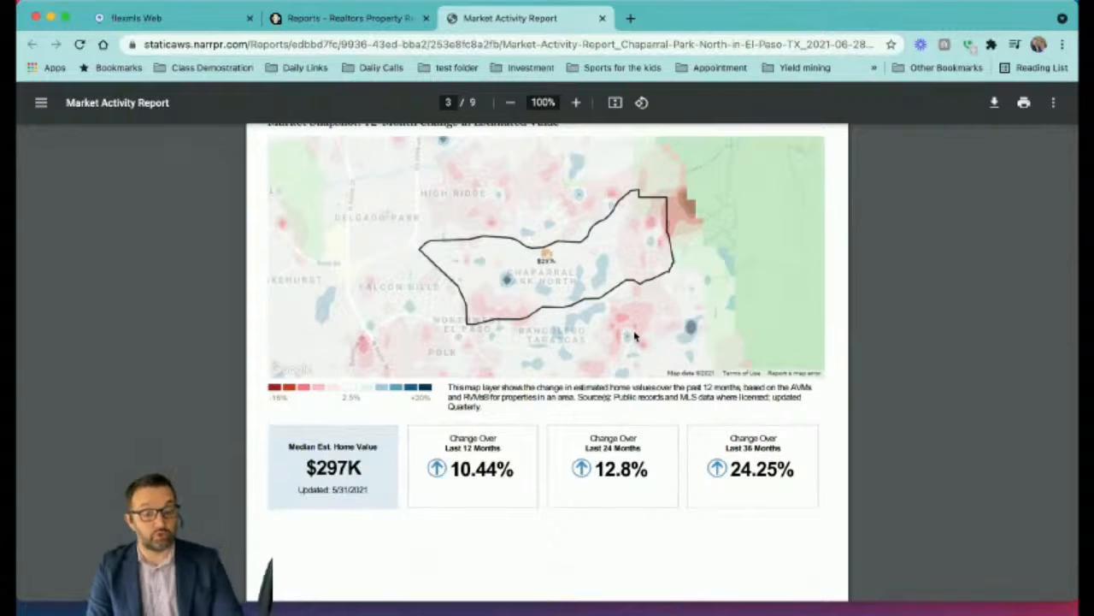
{"action": "scroll", "coordinate": [635, 336], "scroll_direction": "down", "scroll_amount": 1}
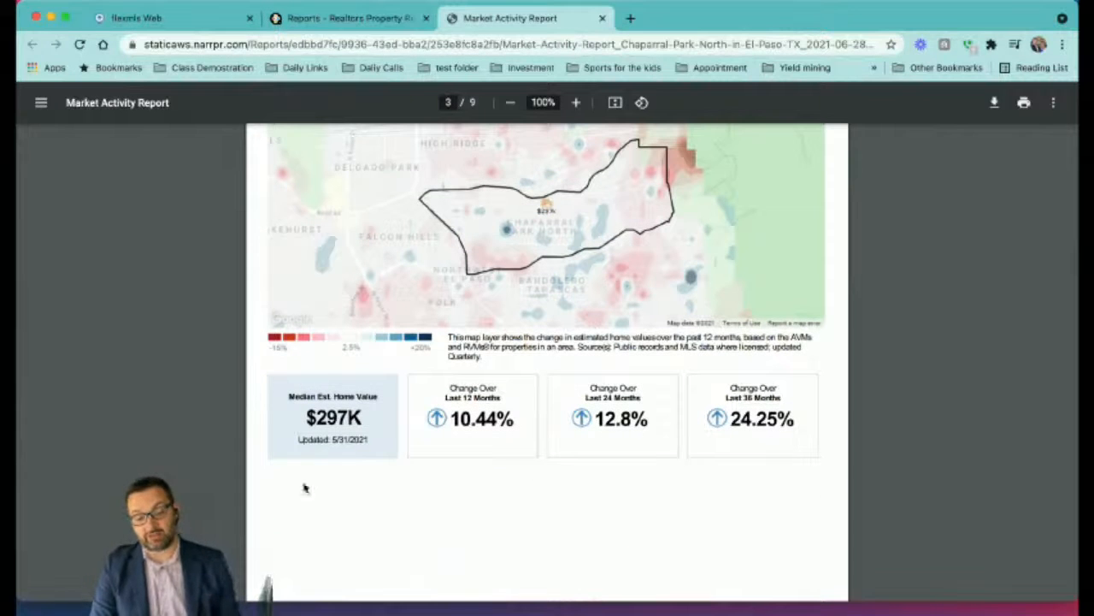